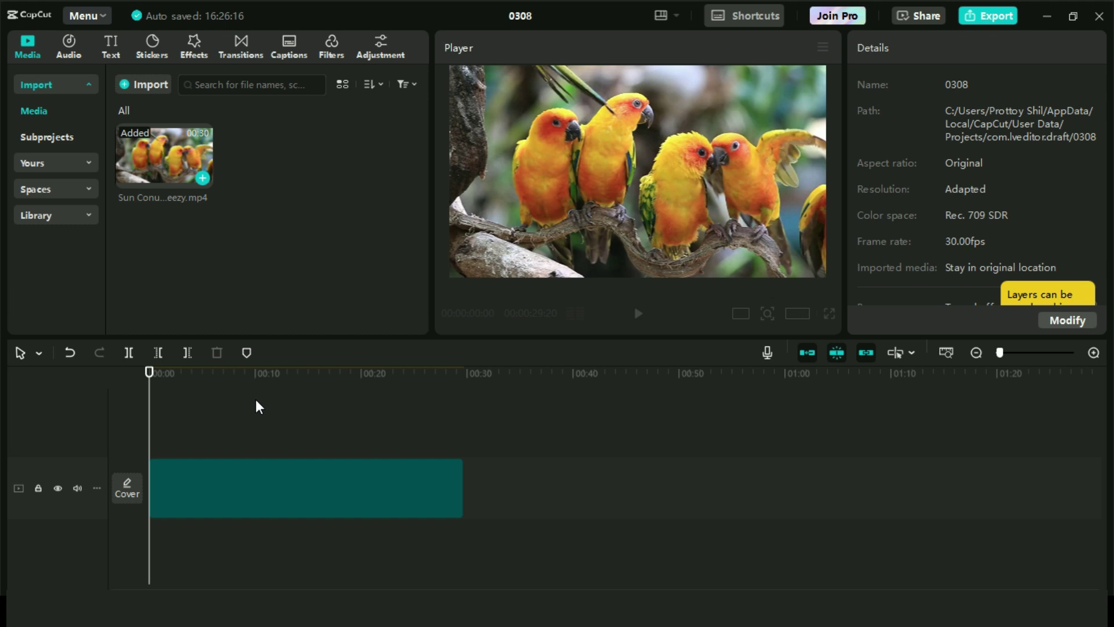
Split the selected parrots clip into pieces and add a Mix transition between the first two.
left_click(235, 383)
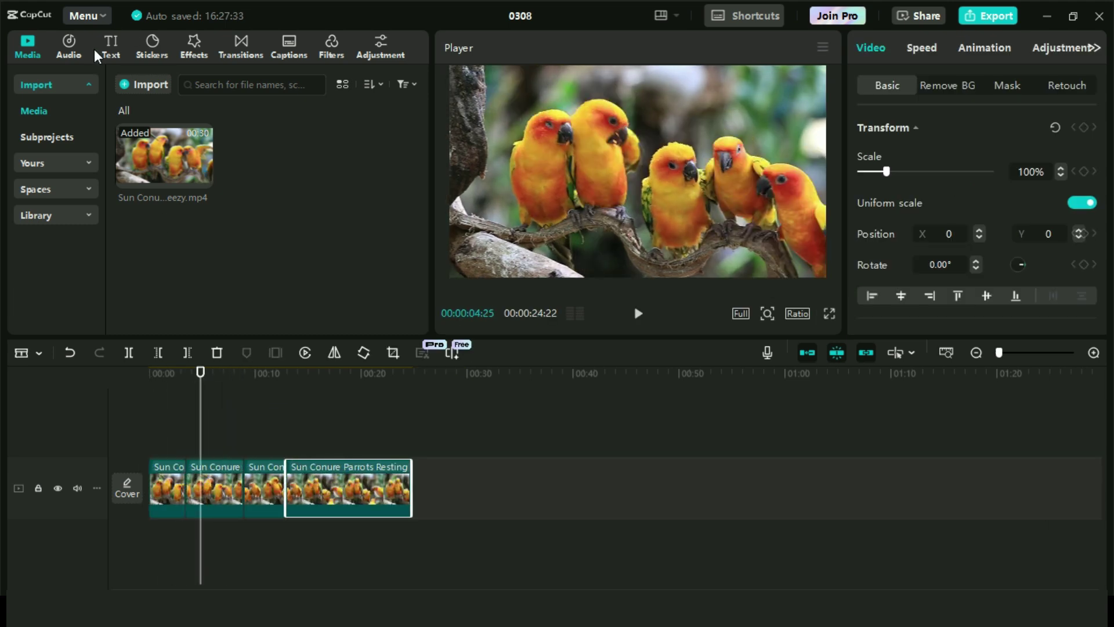
left_click(241, 48)
left_click(188, 488)
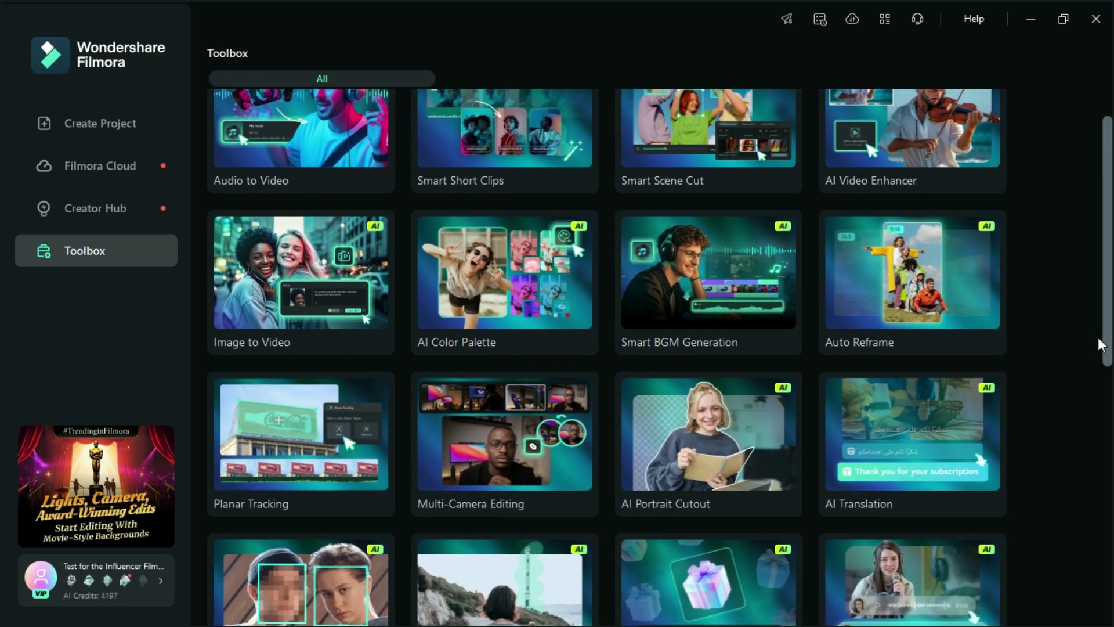
scroll(1091, 391, "down", 5)
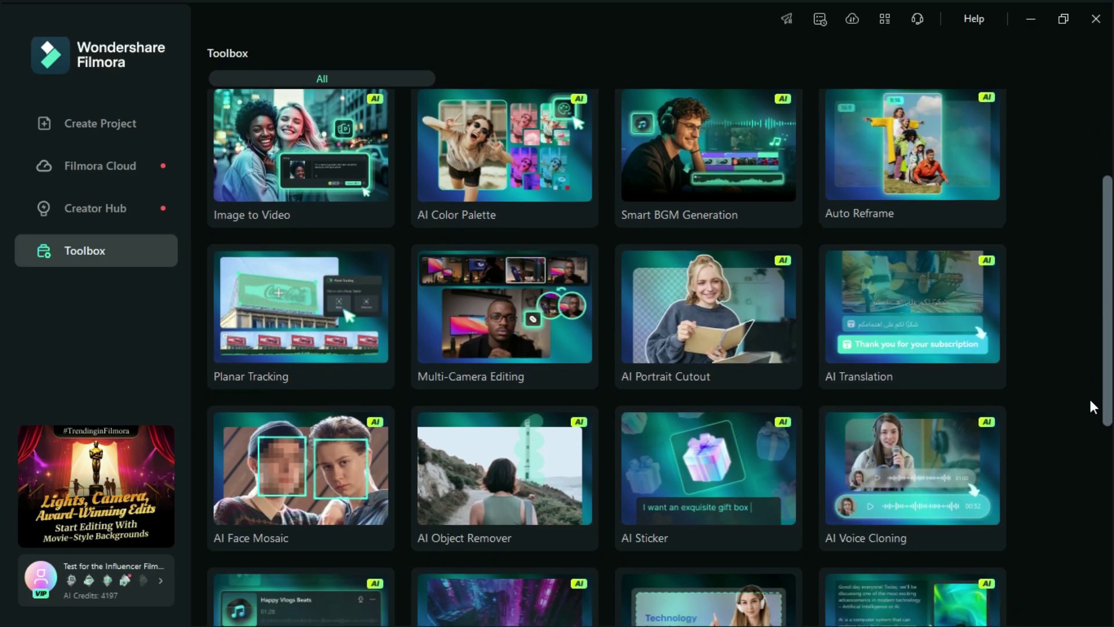
scroll(1090, 476, "down", 2)
scroll(1087, 519, "down", 2)
scroll(1086, 556, "down", 2)
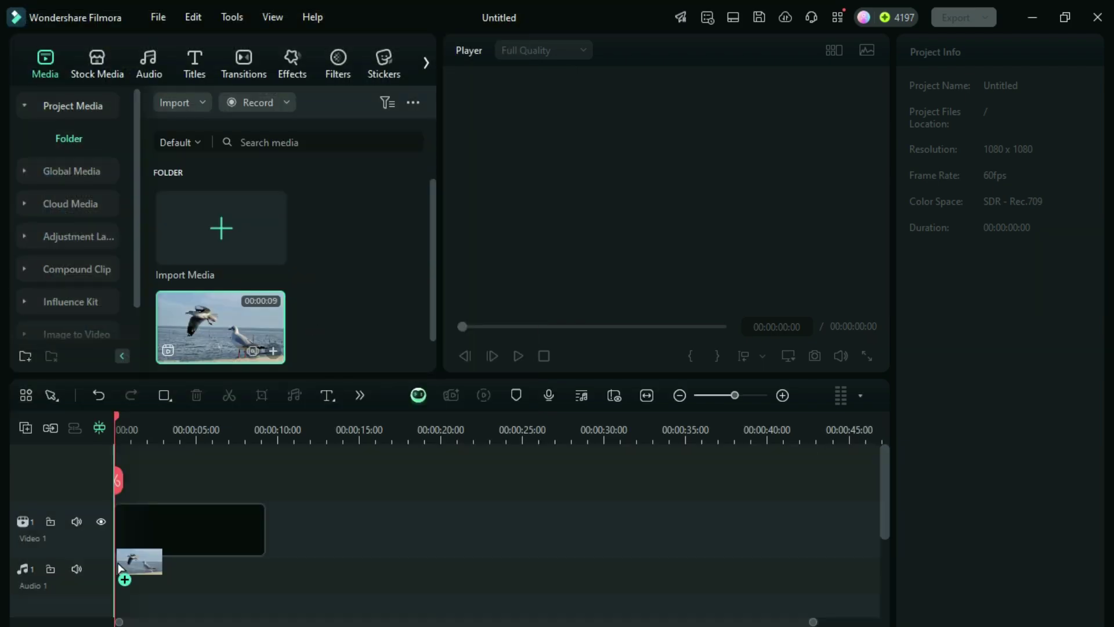
Place the seagull clip on Video 1, add the default title, and browse Stock Media > Mine > Downloads.
left_click_drag(121, 567, 139, 532)
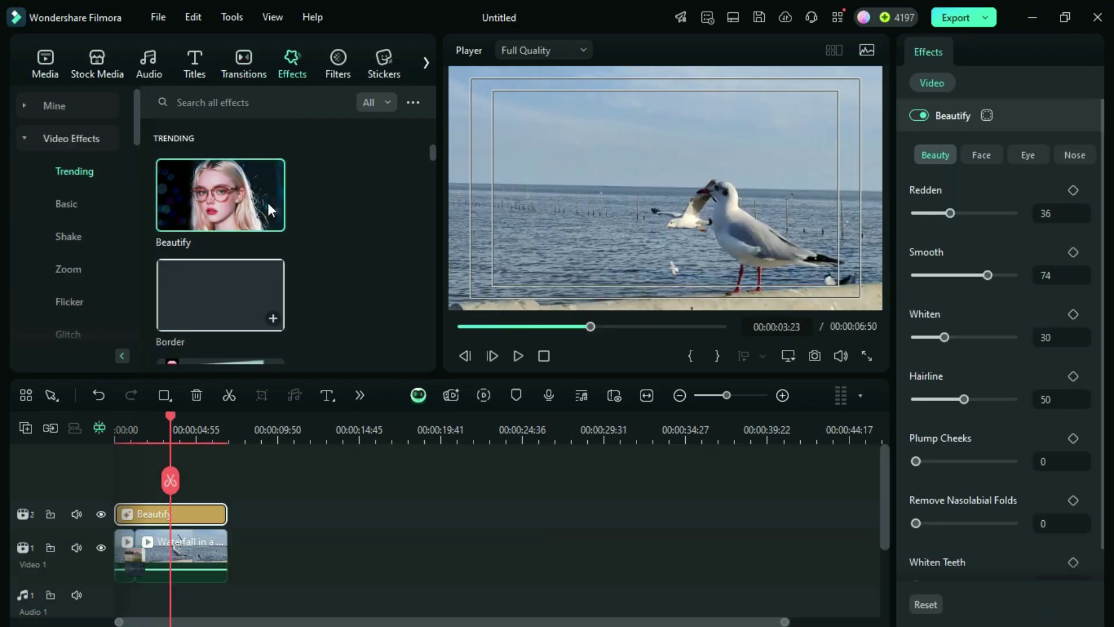
left_click(149, 63)
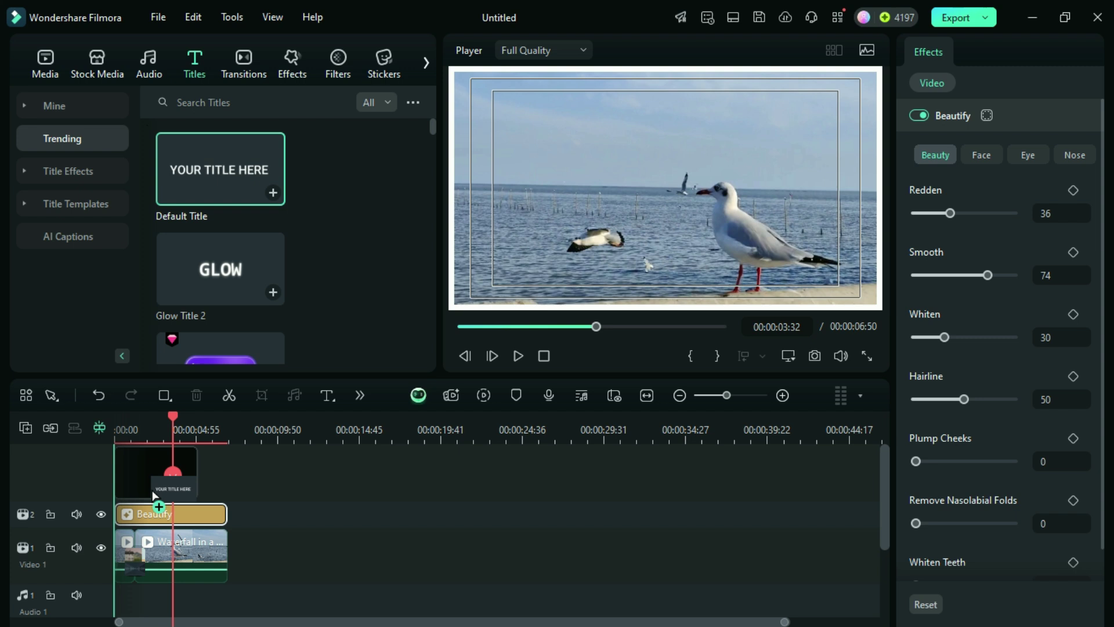
left_click(96, 62)
left_click(54, 105)
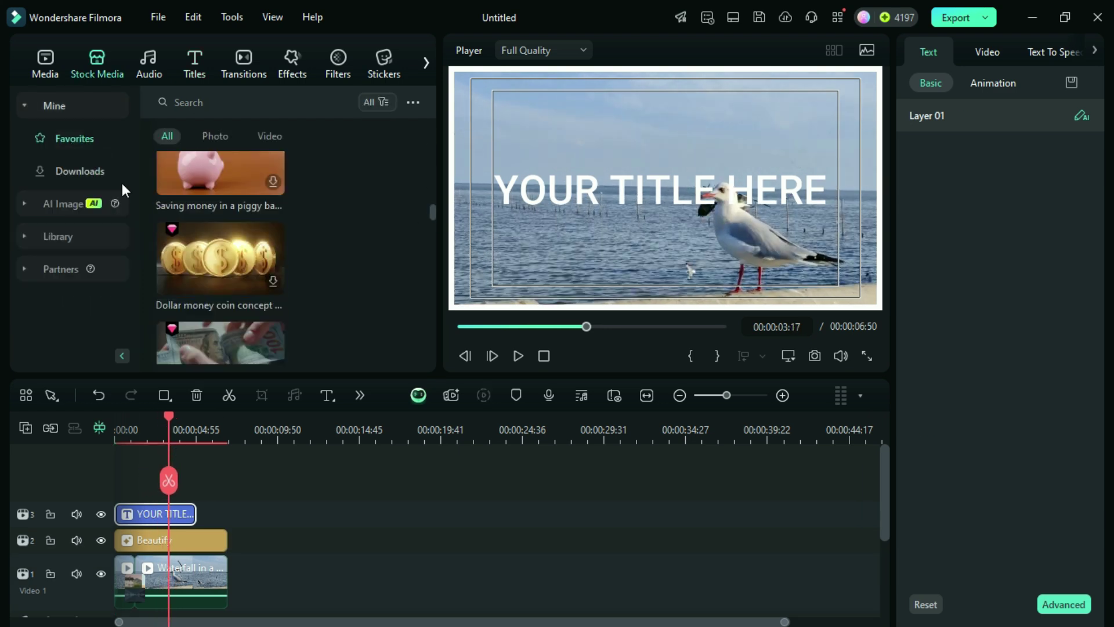
left_click(80, 170)
scroll(365, 253, "down", 3)
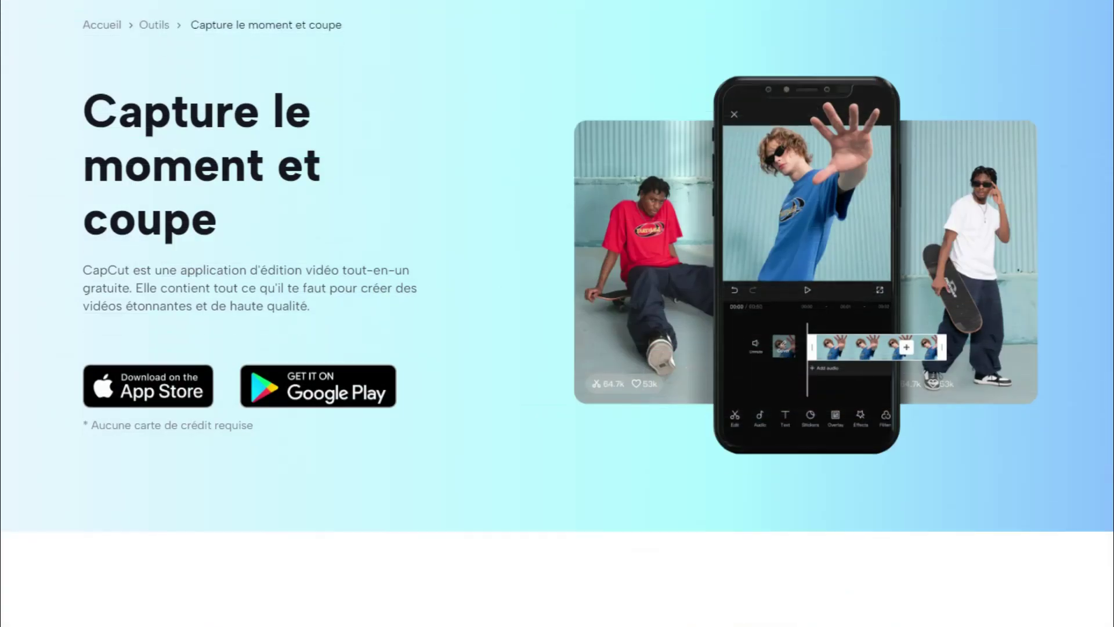
scroll(556, 314, "down", 3)
scroll(557, 314, "down", 3)
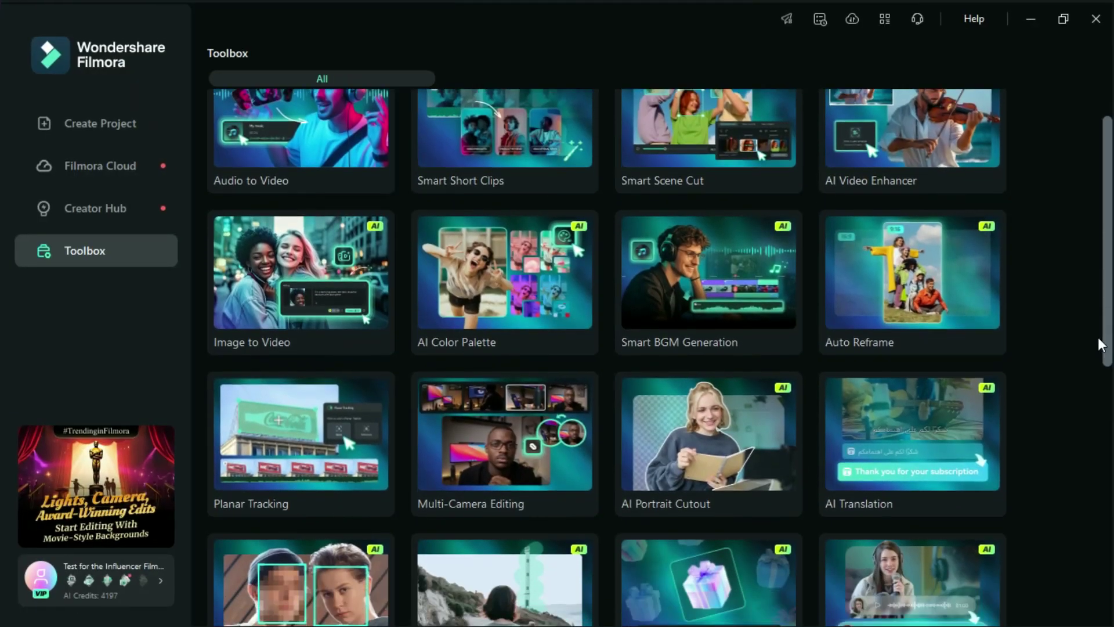
scroll(1092, 392, "down", 5)
scroll(1092, 470, "down", 5)
scroll(1090, 476, "down", 3)
scroll(1087, 516, "down", 3)
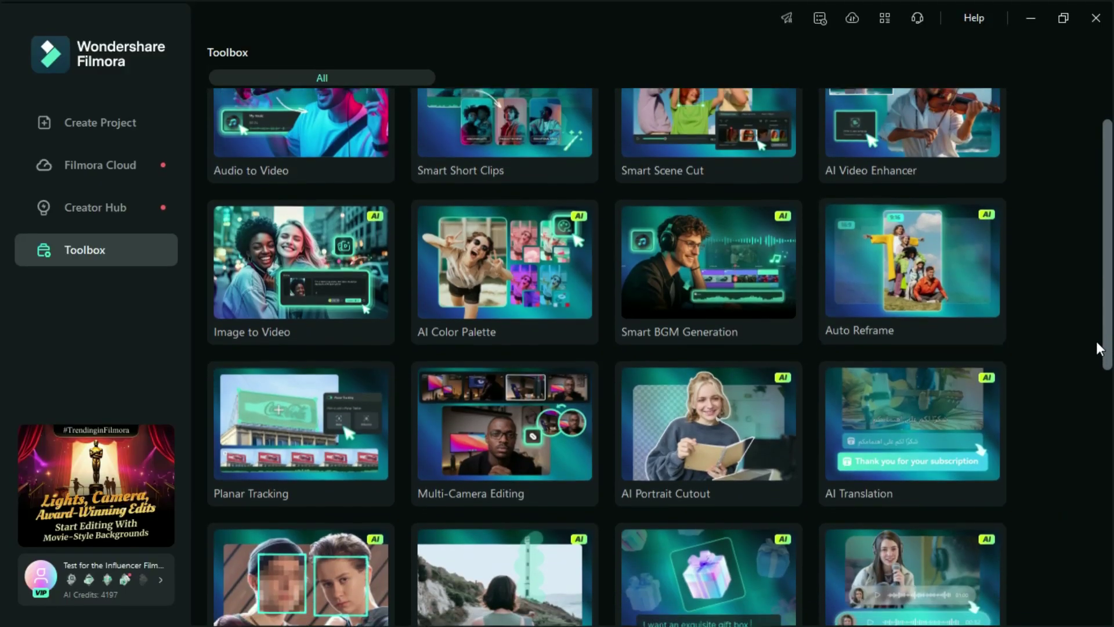
scroll(1095, 341, "down", 2)
scroll(1092, 370, "down", 3)
scroll(1089, 426, "down", 2)
scroll(1089, 465, "down", 2)
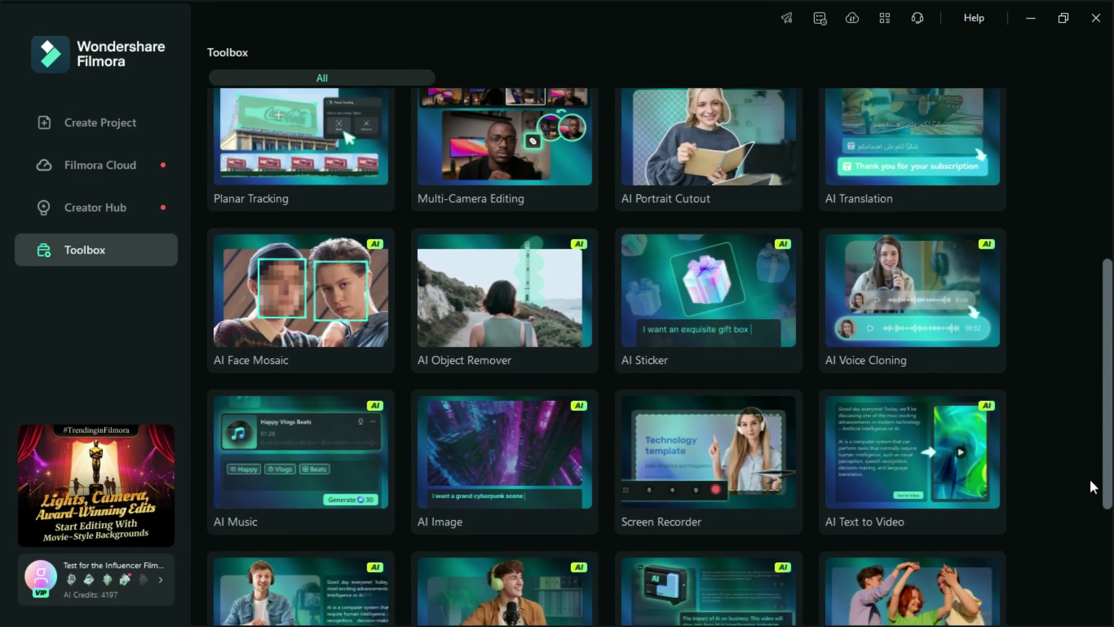
scroll(1088, 488, "down", 2)
scroll(1086, 509, "down", 2)
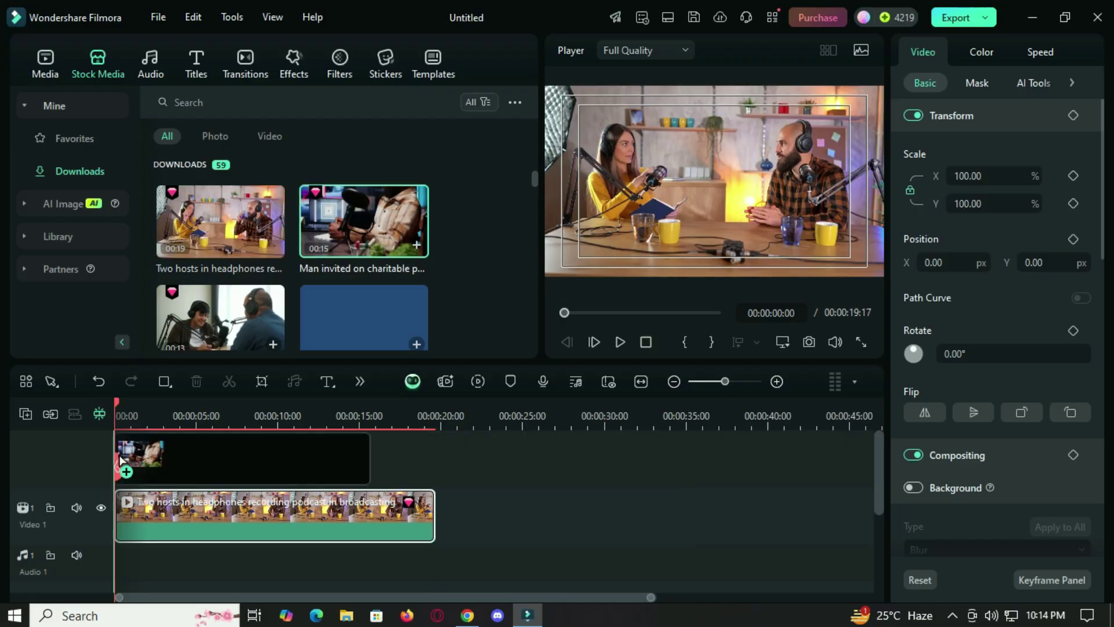
Add a clip to the timeline, resolve the settings mismatch, and start AI Video Enhancer generation.
left_click_drag(121, 461, 121, 462)
left_click(651, 361)
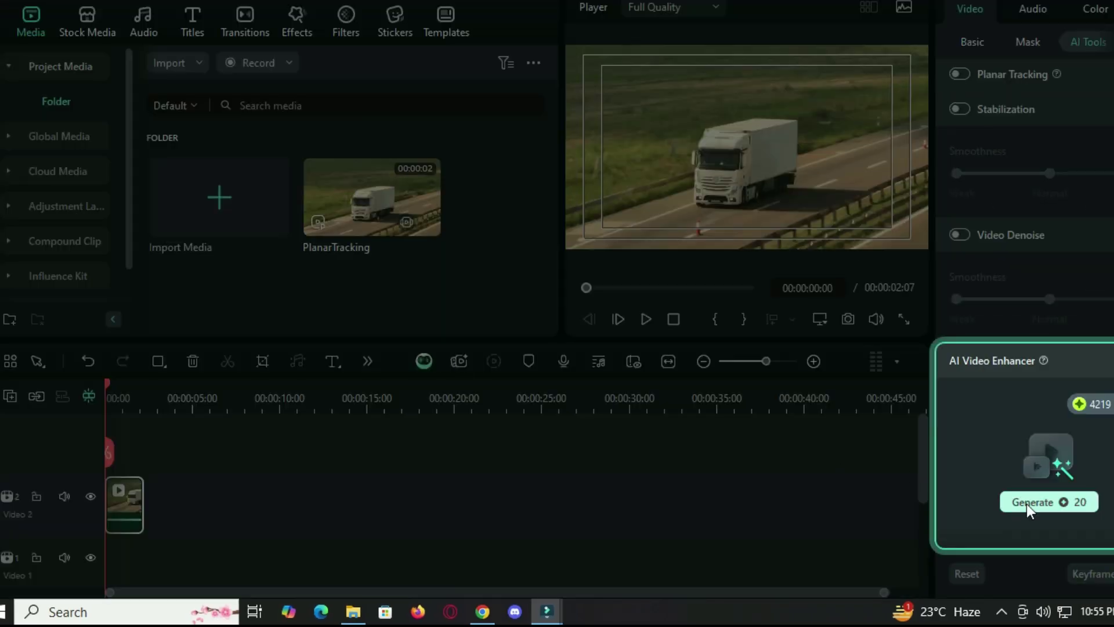
left_click(1025, 503)
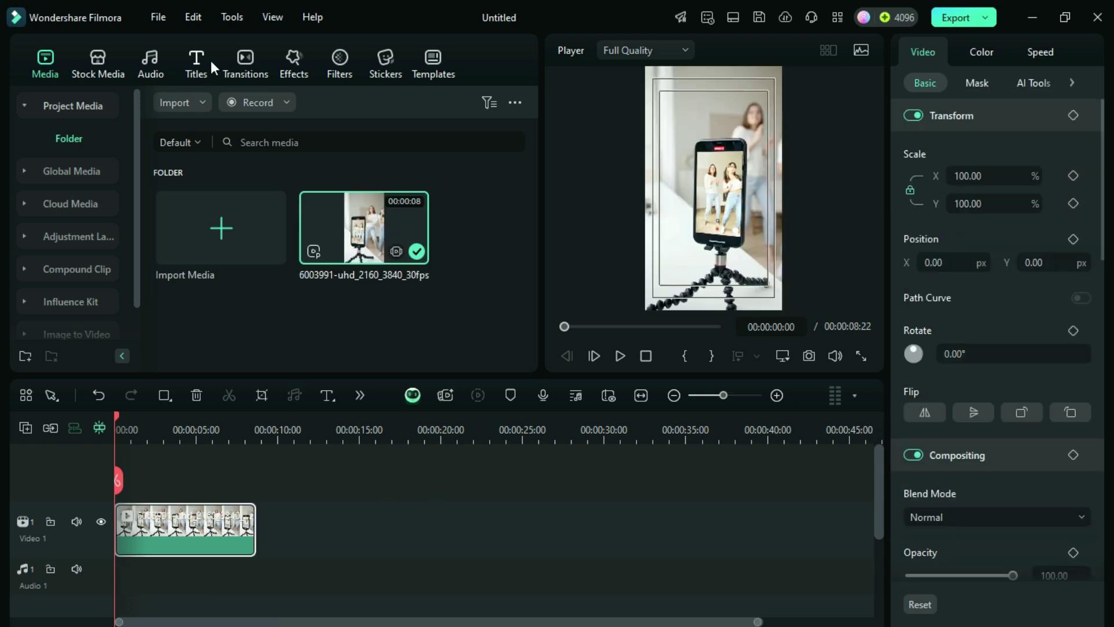
Generate Smart BGM background music for the parrots clip and play it back.
left_click(150, 63)
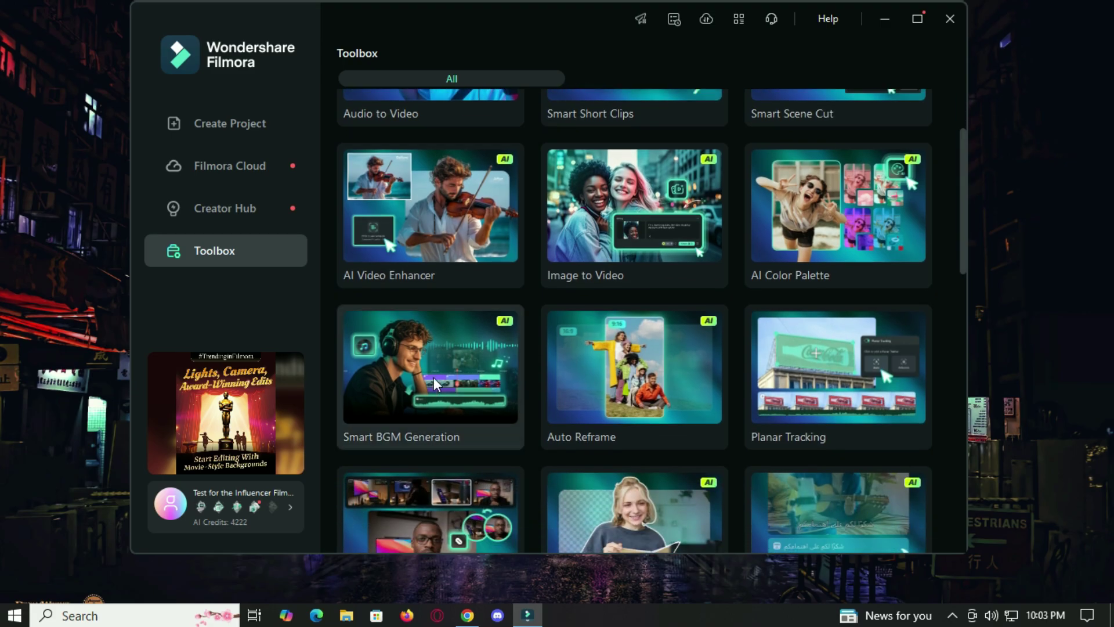
left_click(434, 377)
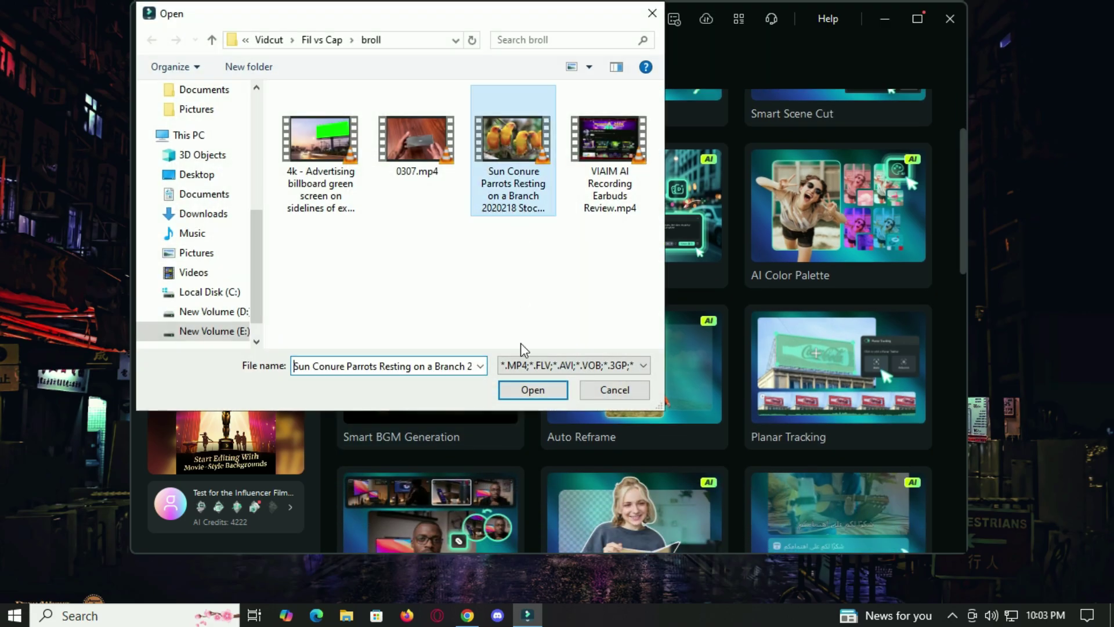
left_click(531, 389)
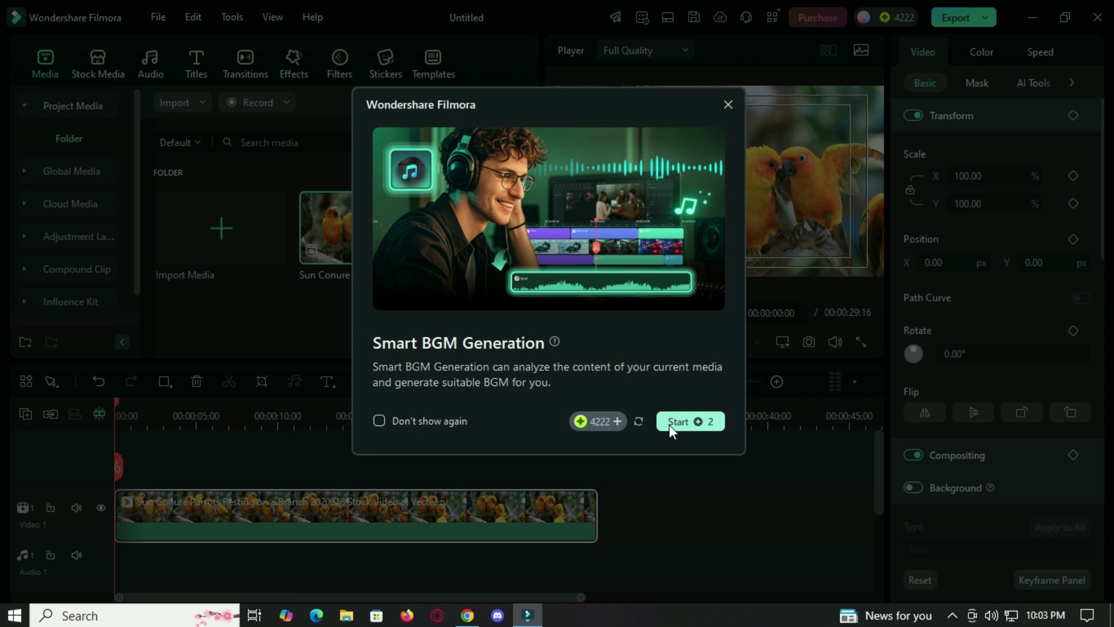
left_click(670, 423)
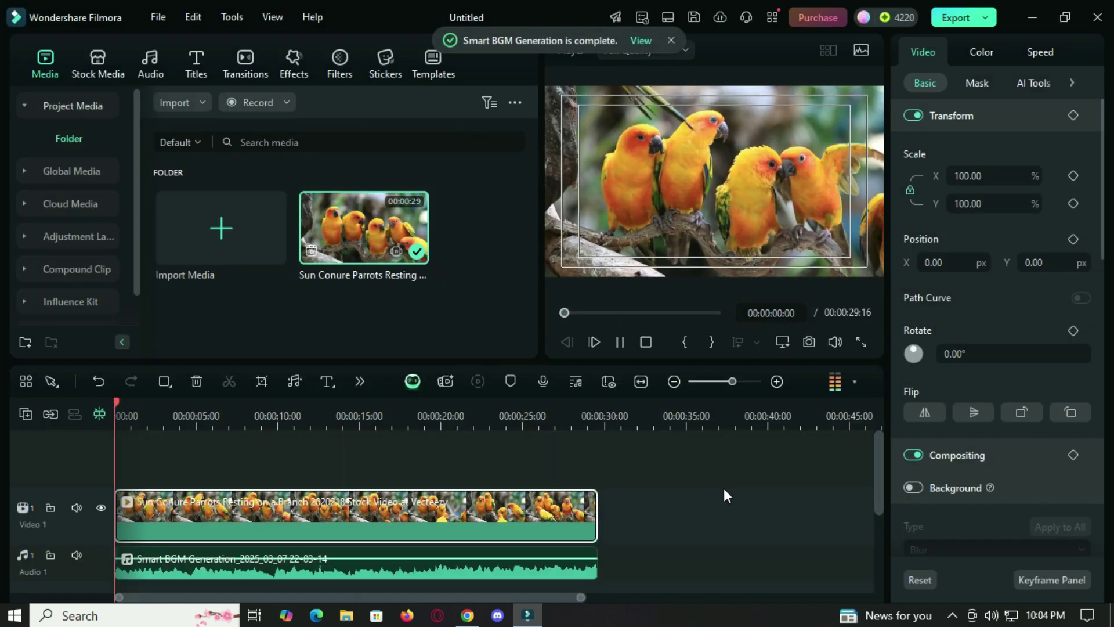
key("space")
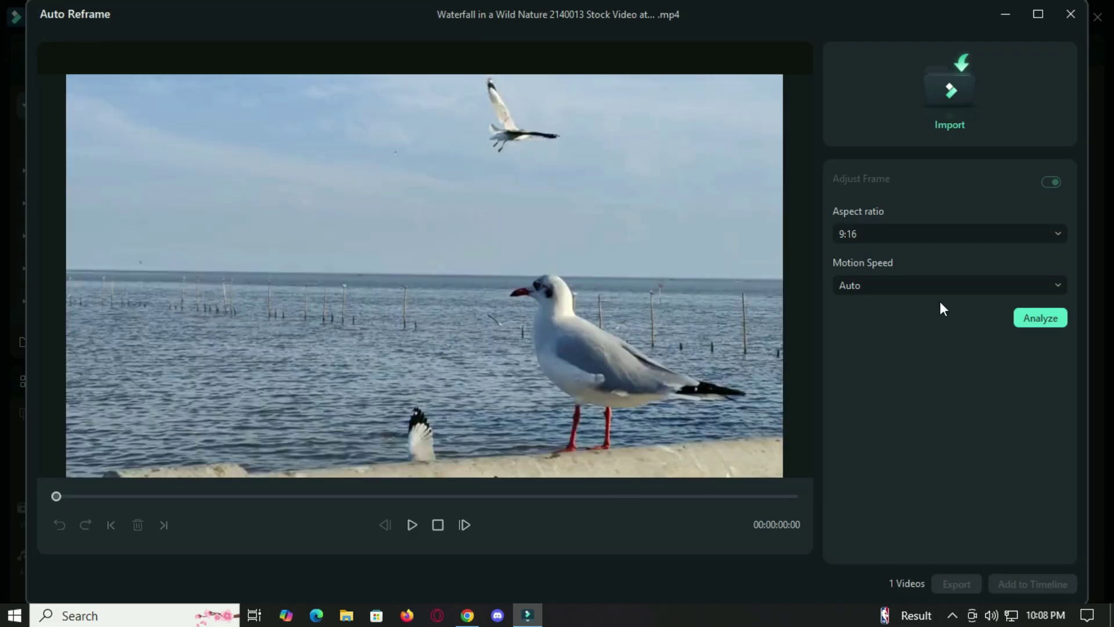
Analyze the seagull clip for a 9:16 reframe, dismiss the settings prompt, and view Social Media export options.
left_click(1038, 317)
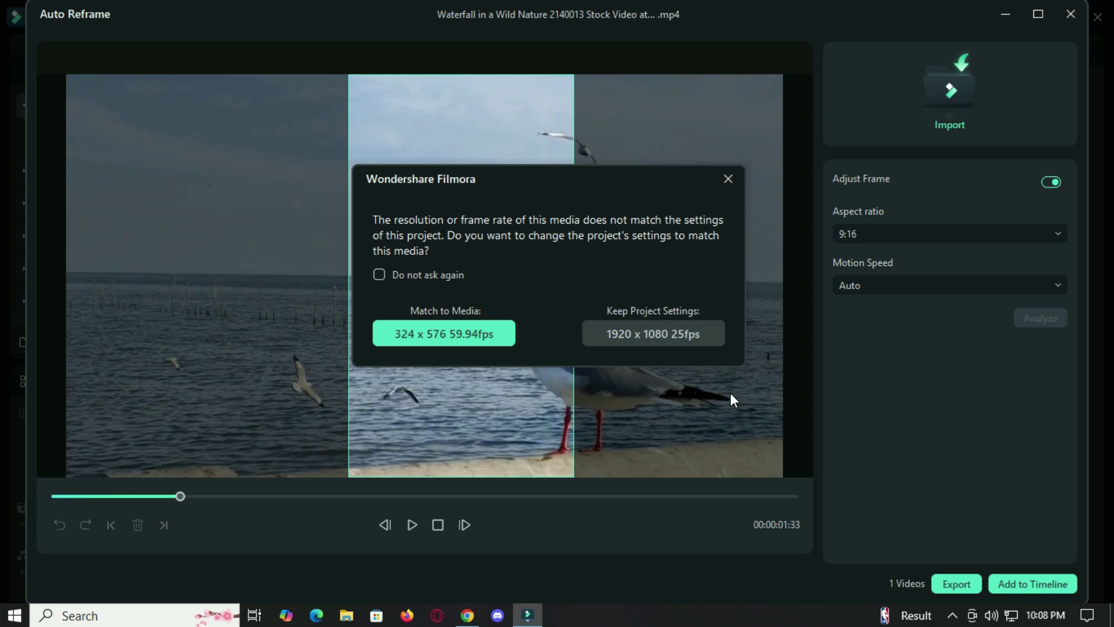
left_click(679, 329)
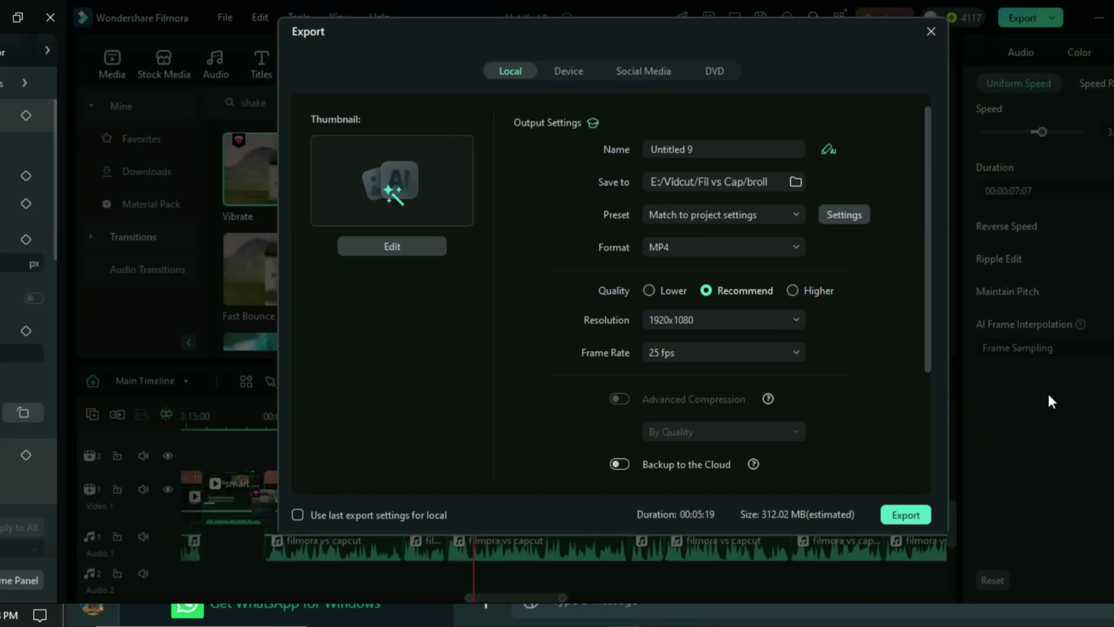
left_click(575, 72)
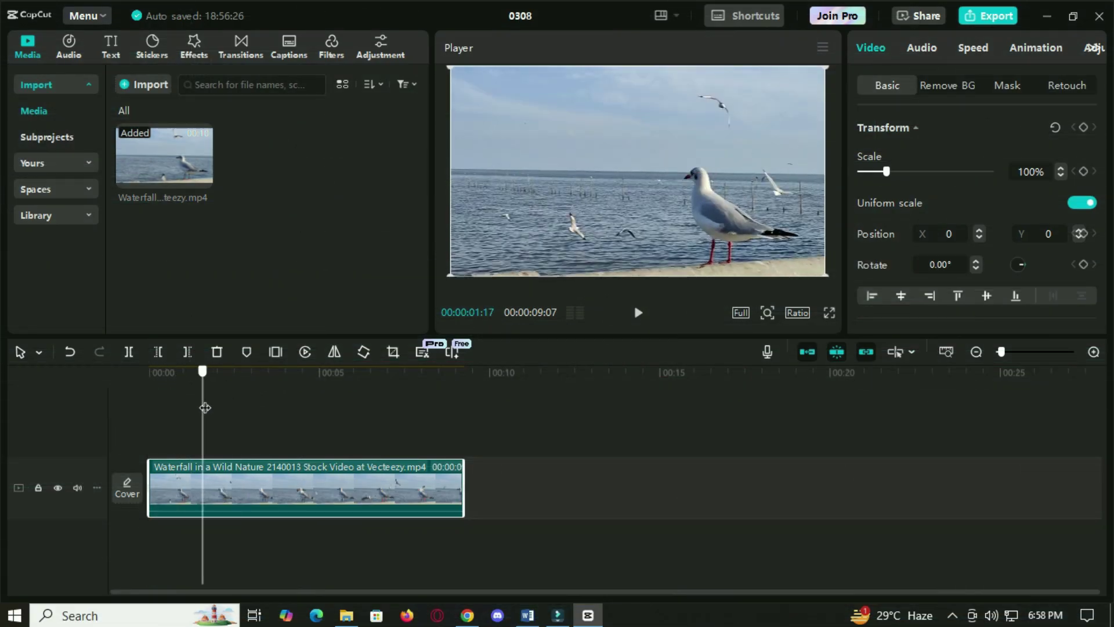
Browse CapCut's text options, Trending effects, Transitions and Captions libraries.
left_click(228, 435)
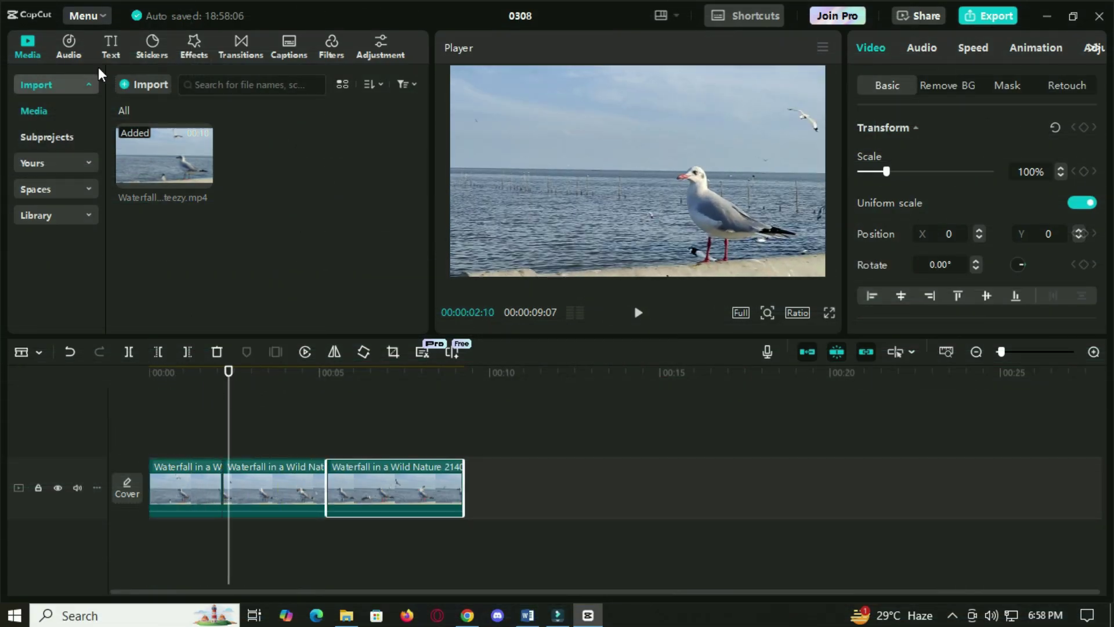
left_click(111, 47)
left_click(193, 48)
left_click(232, 390)
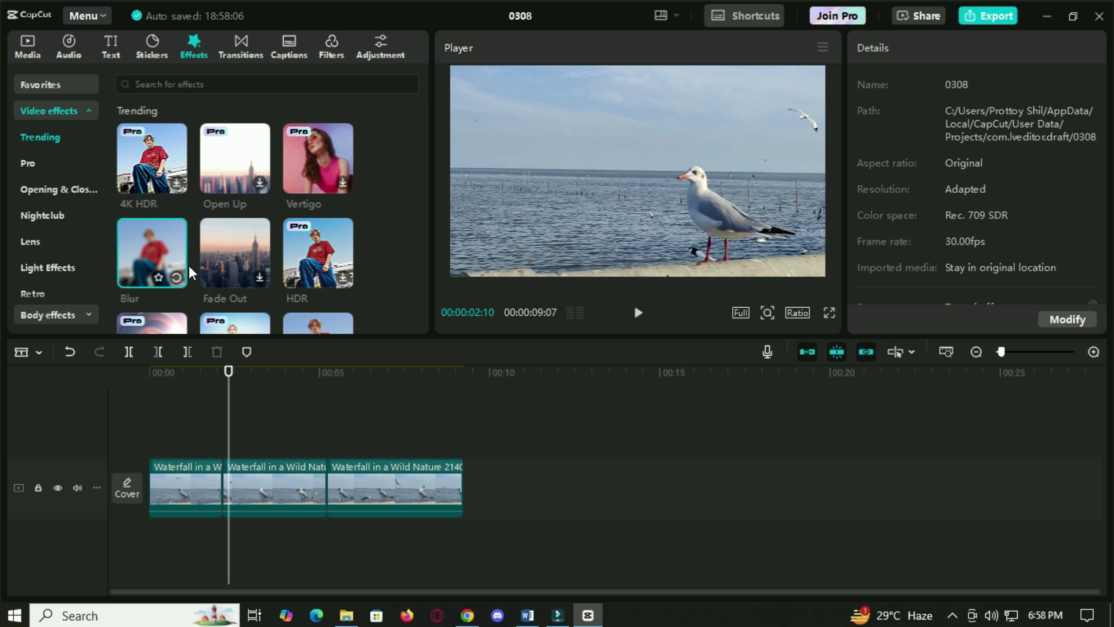
left_click(241, 47)
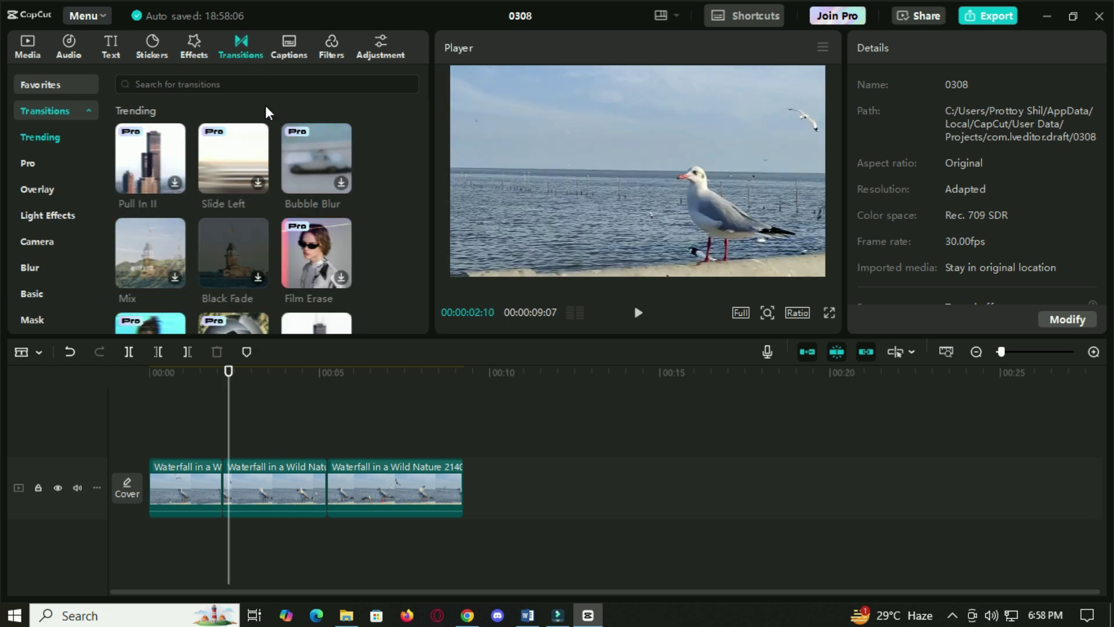
left_click(288, 47)
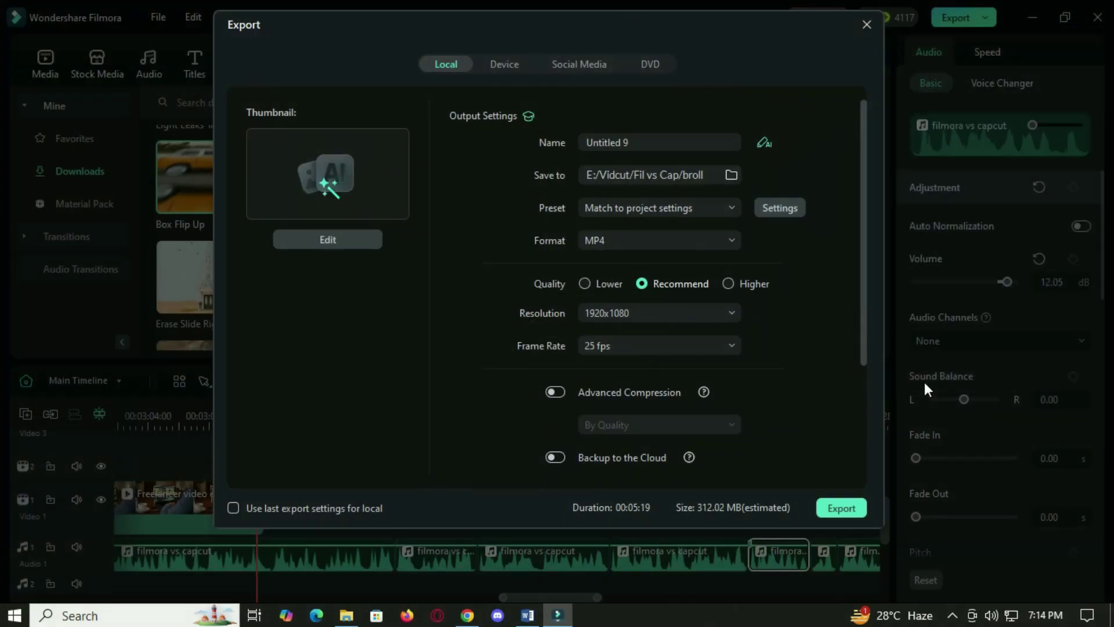
Set the Local export resolution to 4096x2160 after a brief look at the Social Media tab.
left_click(692, 315)
left_click(656, 552)
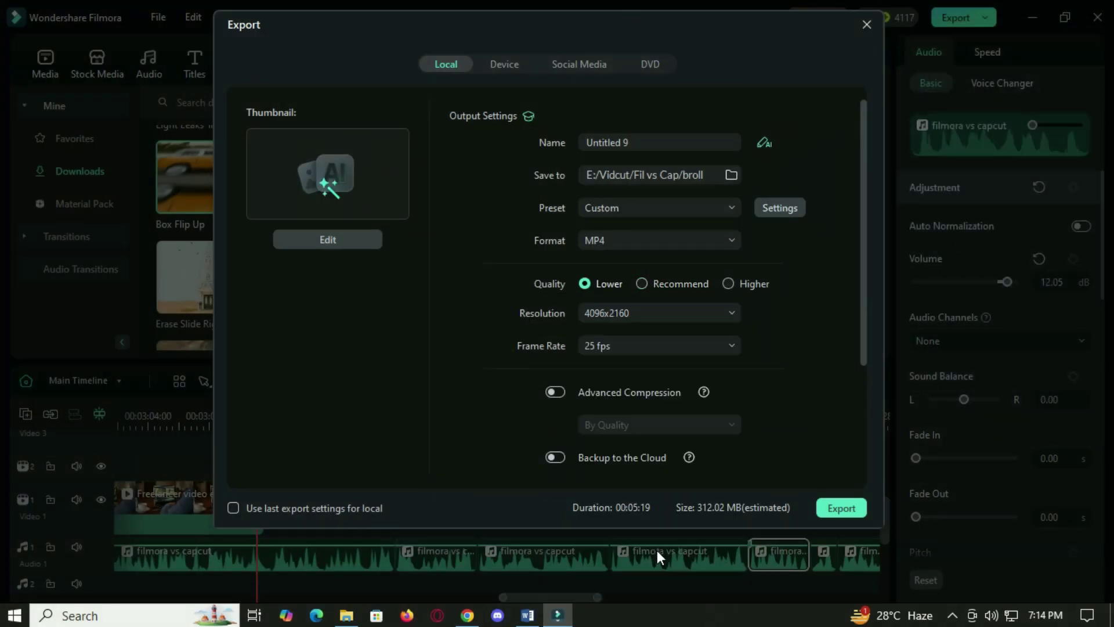
scroll(859, 288, "down", 2)
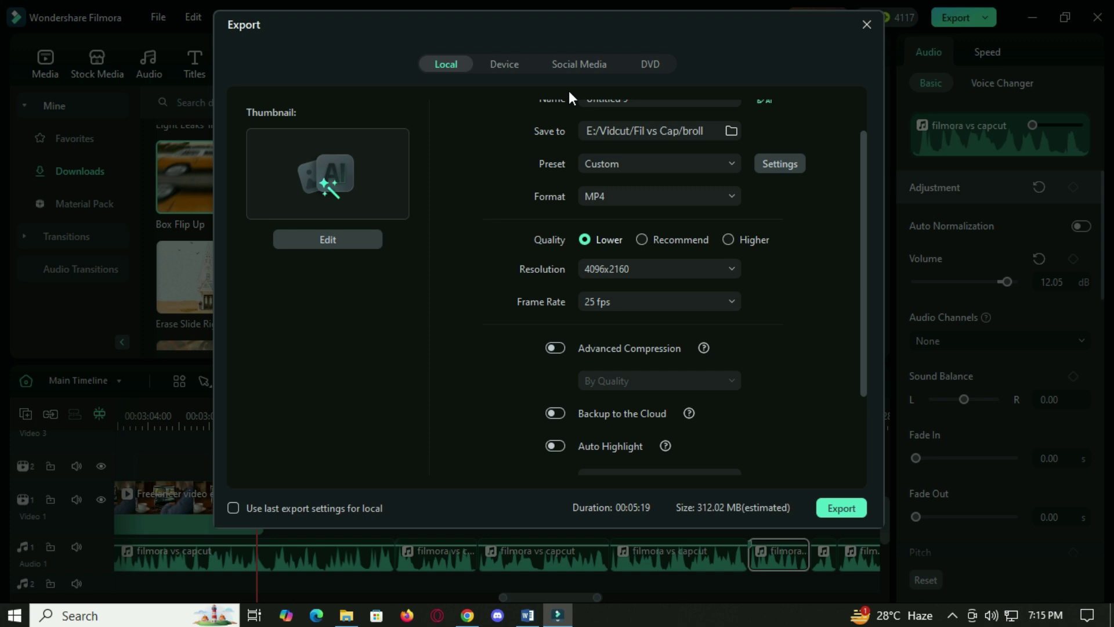
left_click(579, 63)
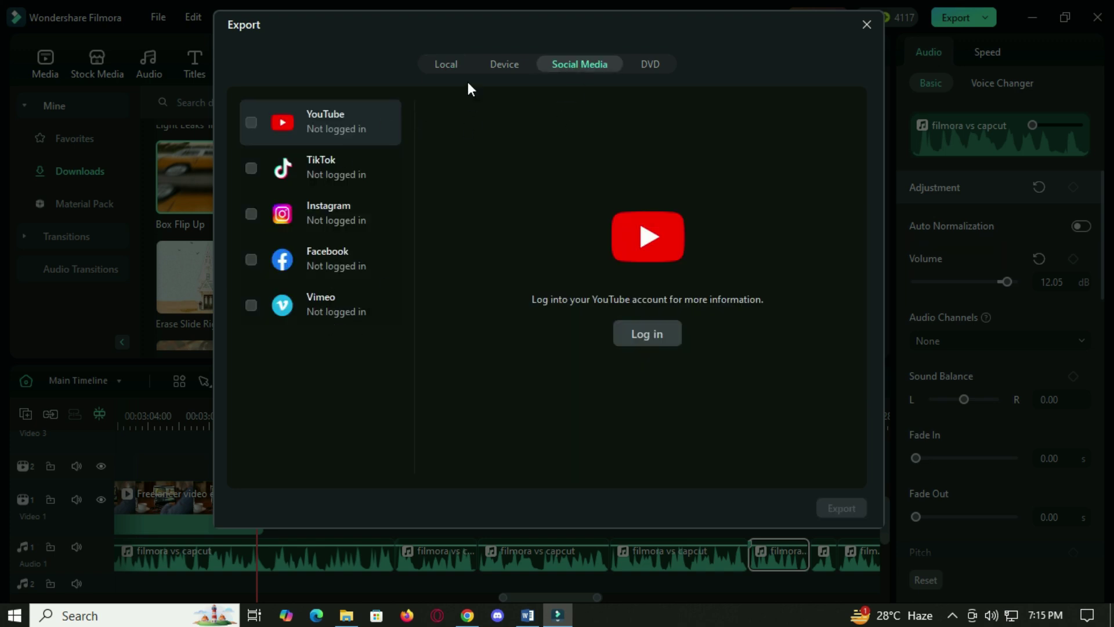
left_click(445, 63)
scroll(857, 261, "down", 3)
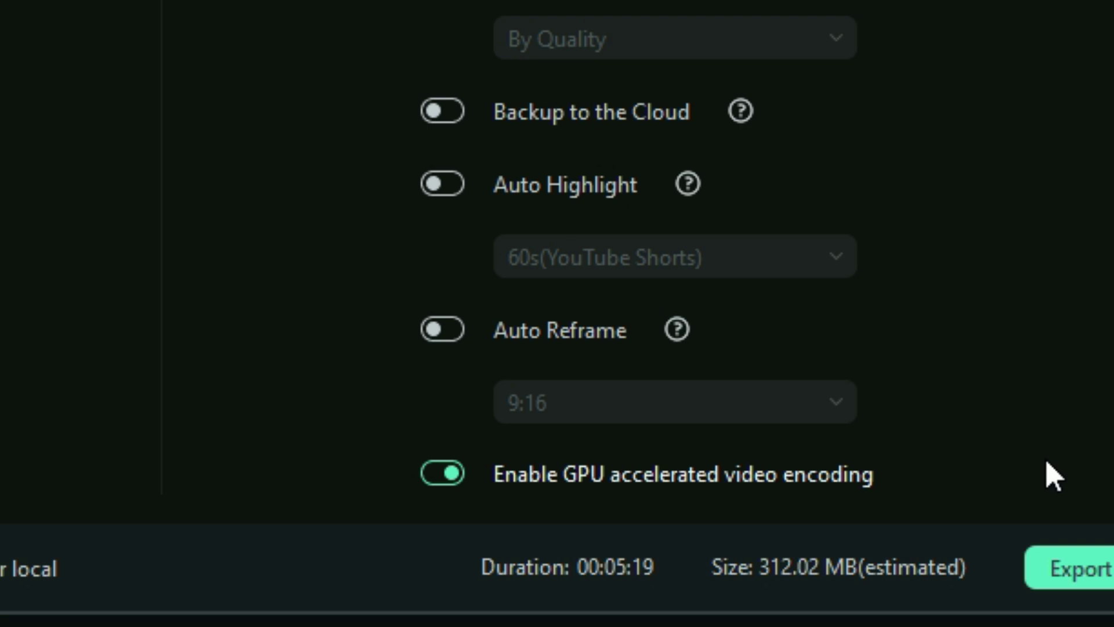
Start exporting the video and adjust the on-screen windows.
left_click(1079, 567)
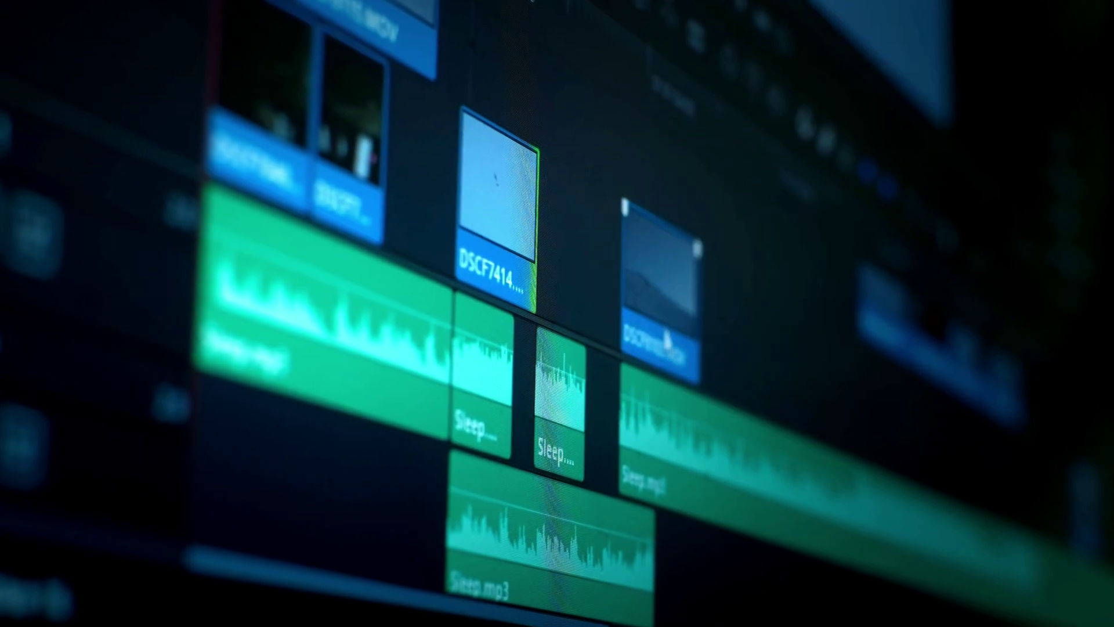
left_click_drag(666, 340, 598, 306)
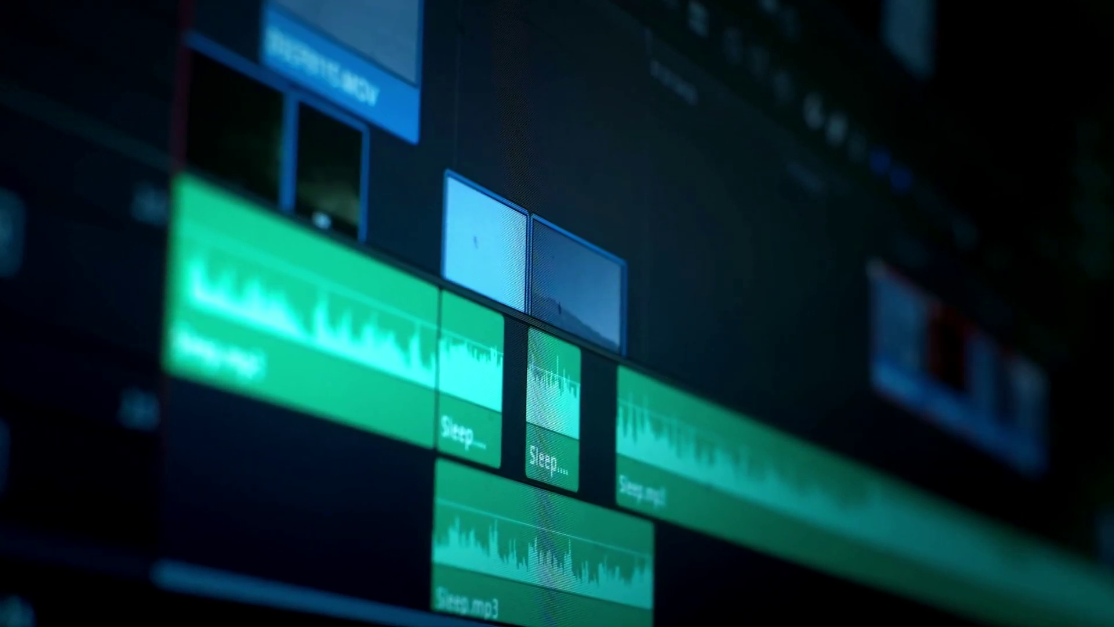
left_click_drag(939, 313, 670, 335)
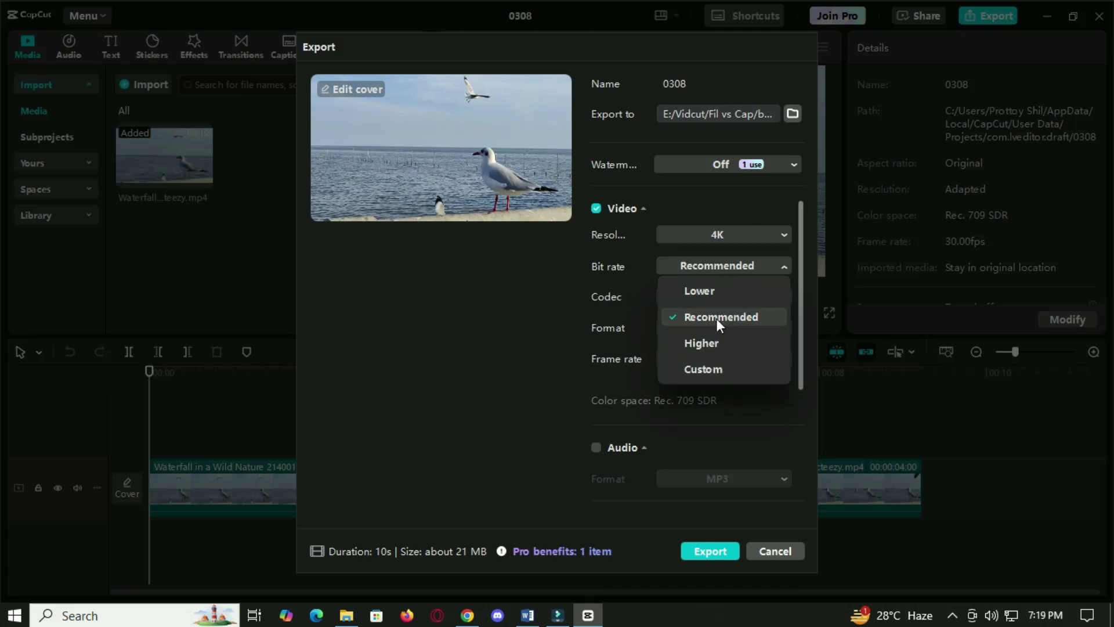
Keep the frame rate at 30fps and export the 4K video with an upper-left watermark.
left_click(736, 358)
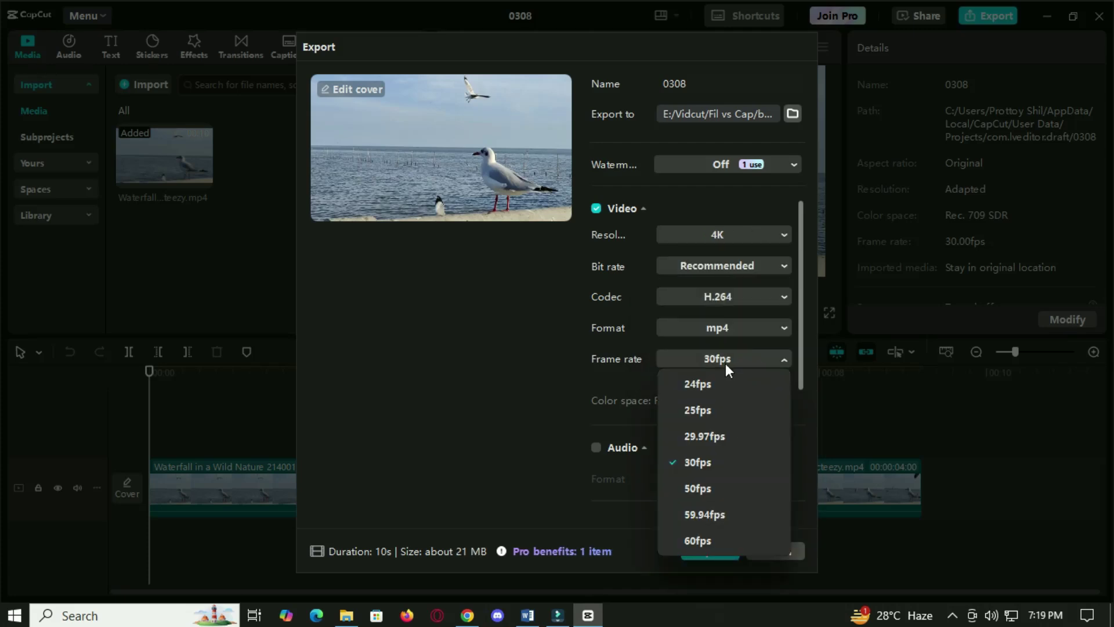
left_click(724, 363)
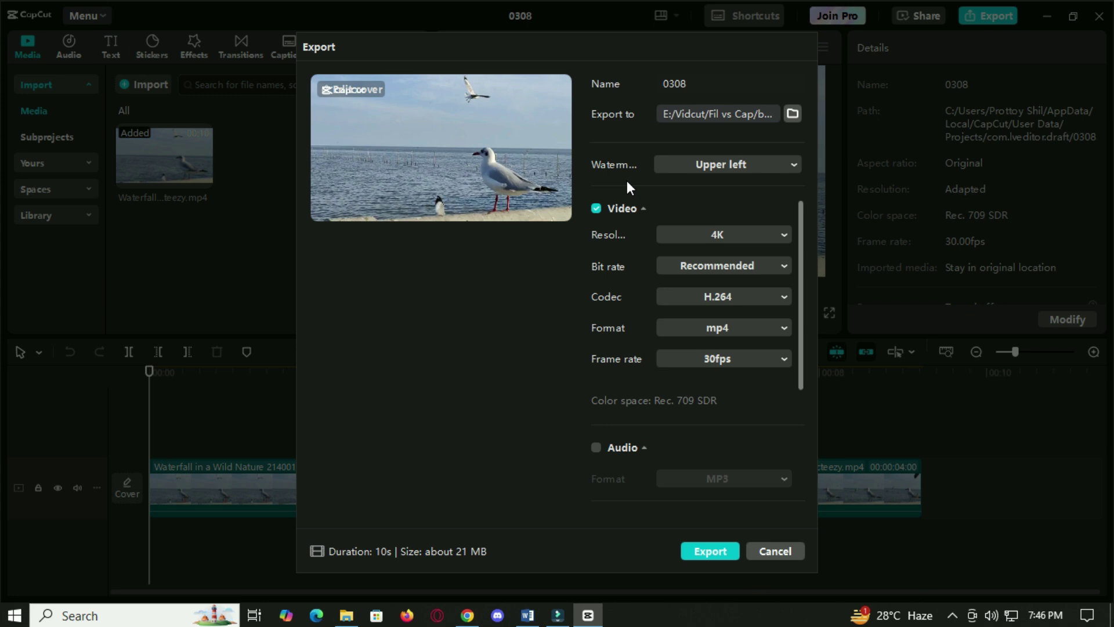
left_click(717, 548)
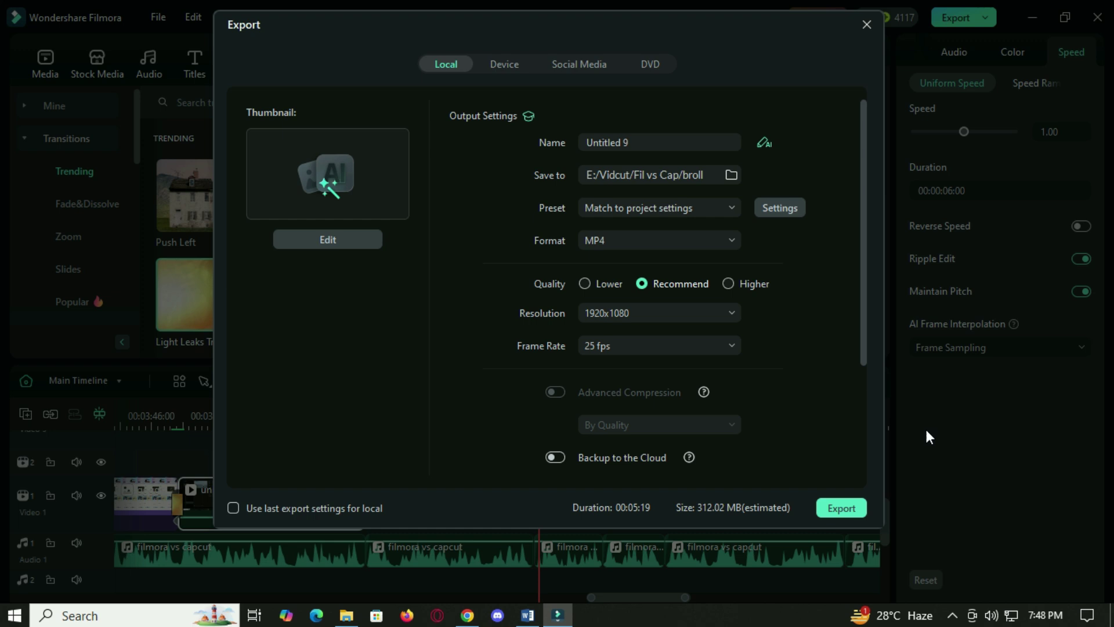
Start exporting the Filmora project.
left_click(840, 507)
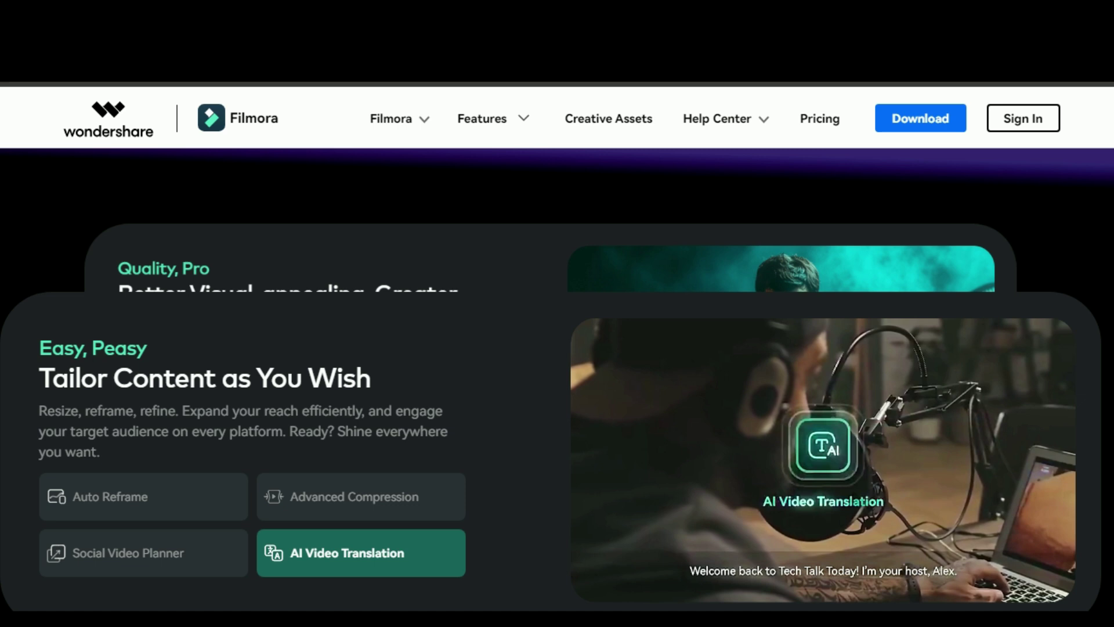
scroll(557, 348, "down", 10)
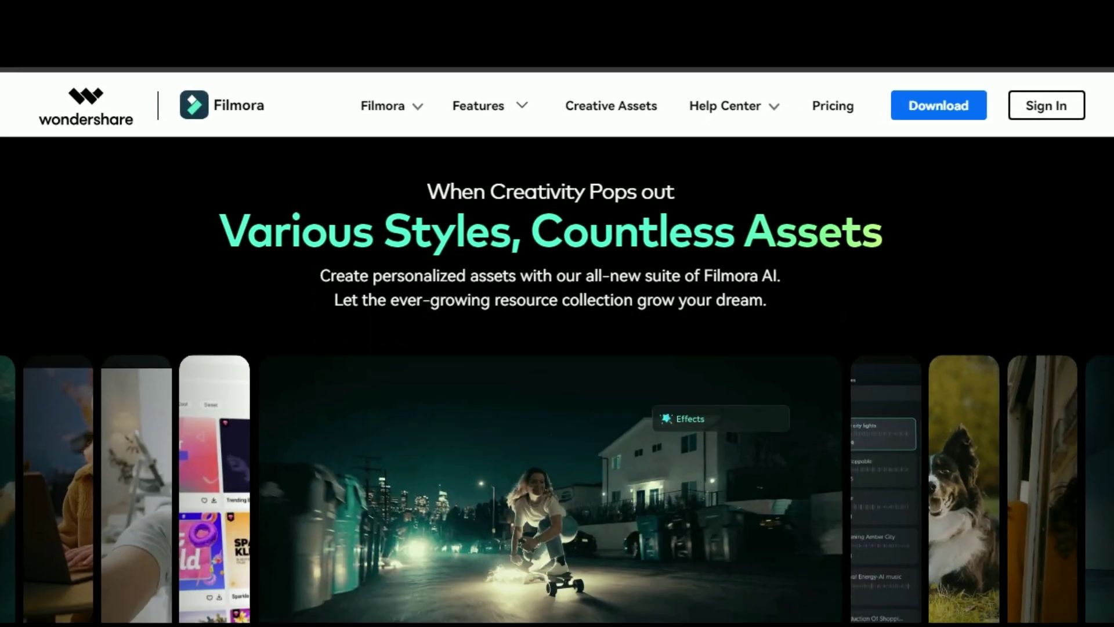
scroll(557, 348, "down", 10)
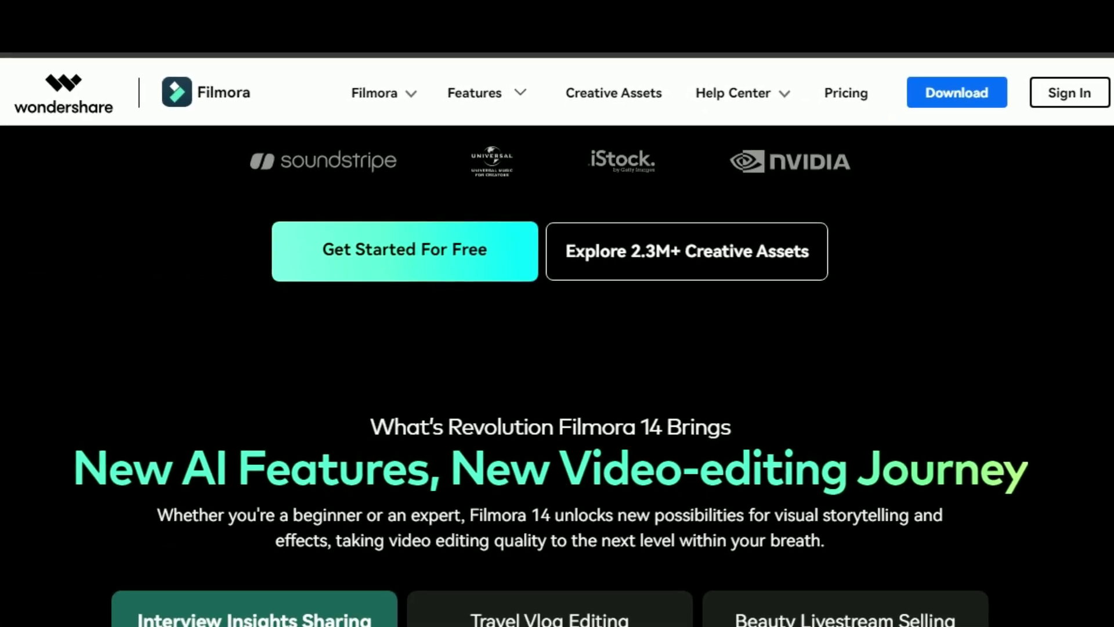
scroll(557, 348, "down", 10)
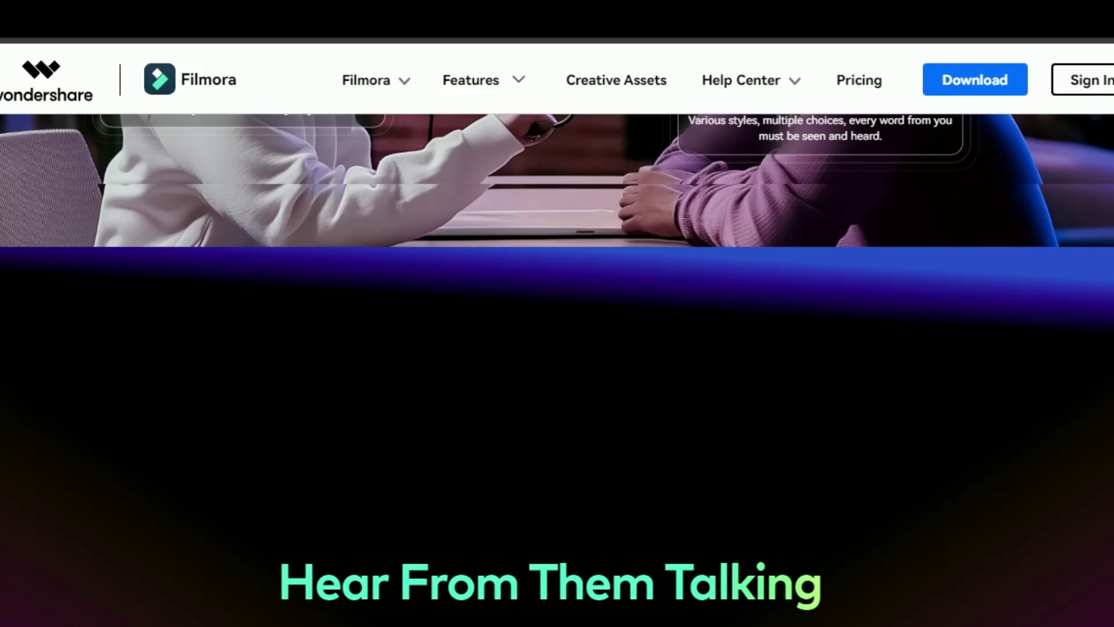
scroll(557, 348, "down", 4)
scroll(558, 348, "down", 3)
scroll(557, 349, "down", 3)
scroll(558, 348, "down", 3)
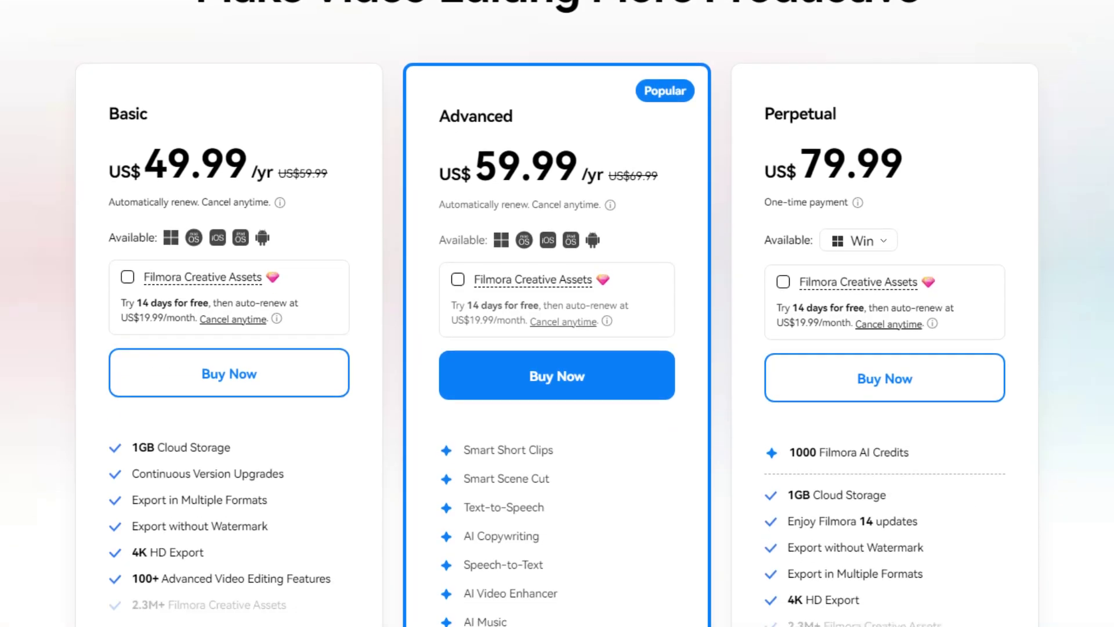
scroll(557, 348, "down", 3)
scroll(557, 348, "down", 3)
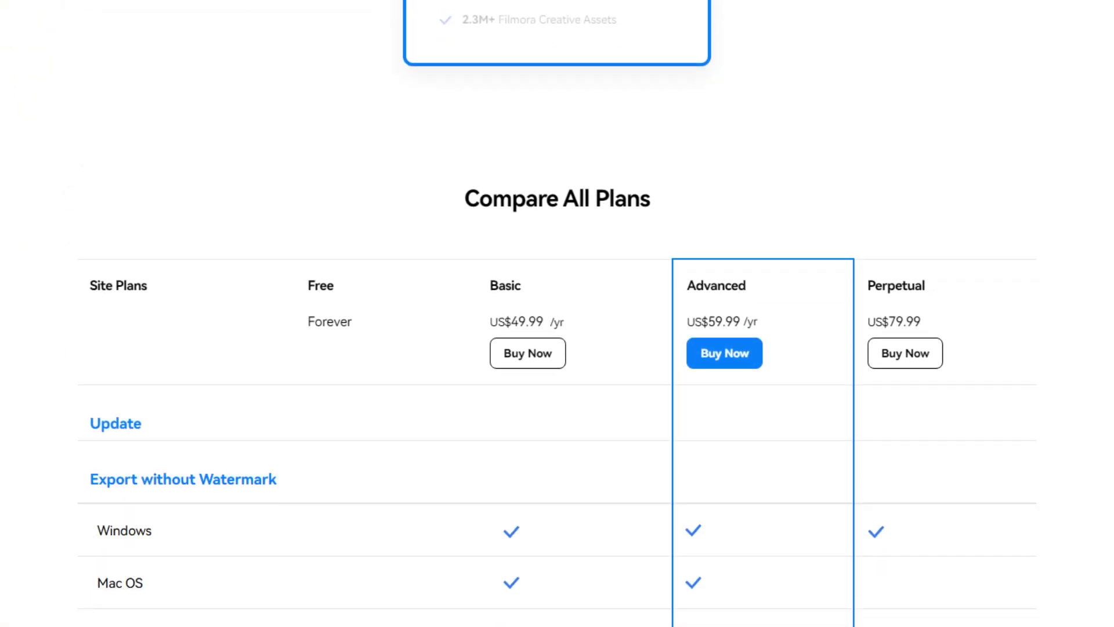
scroll(557, 348, "down", 5)
scroll(557, 349, "down", 5)
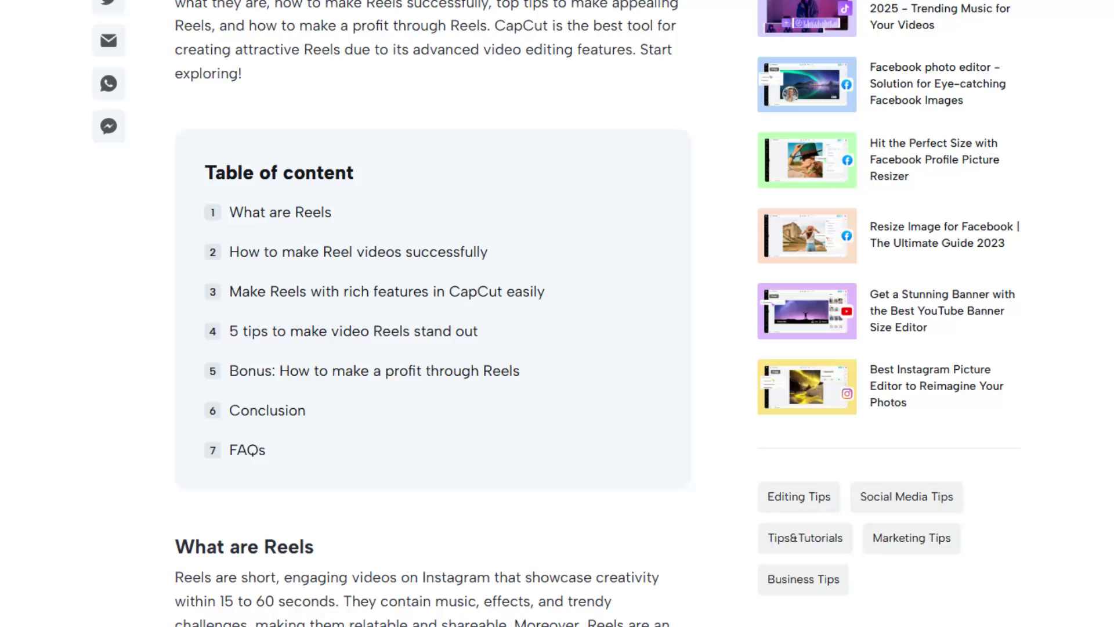
scroll(557, 349, "down", 8)
scroll(557, 349, "down", 8)
scroll(557, 348, "down", 5)
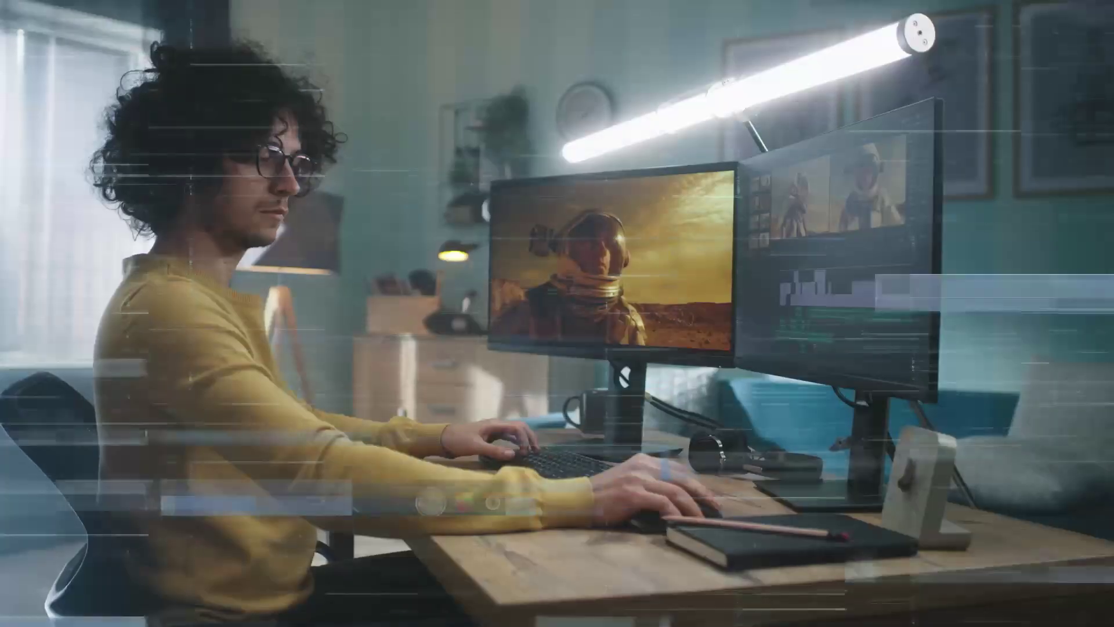